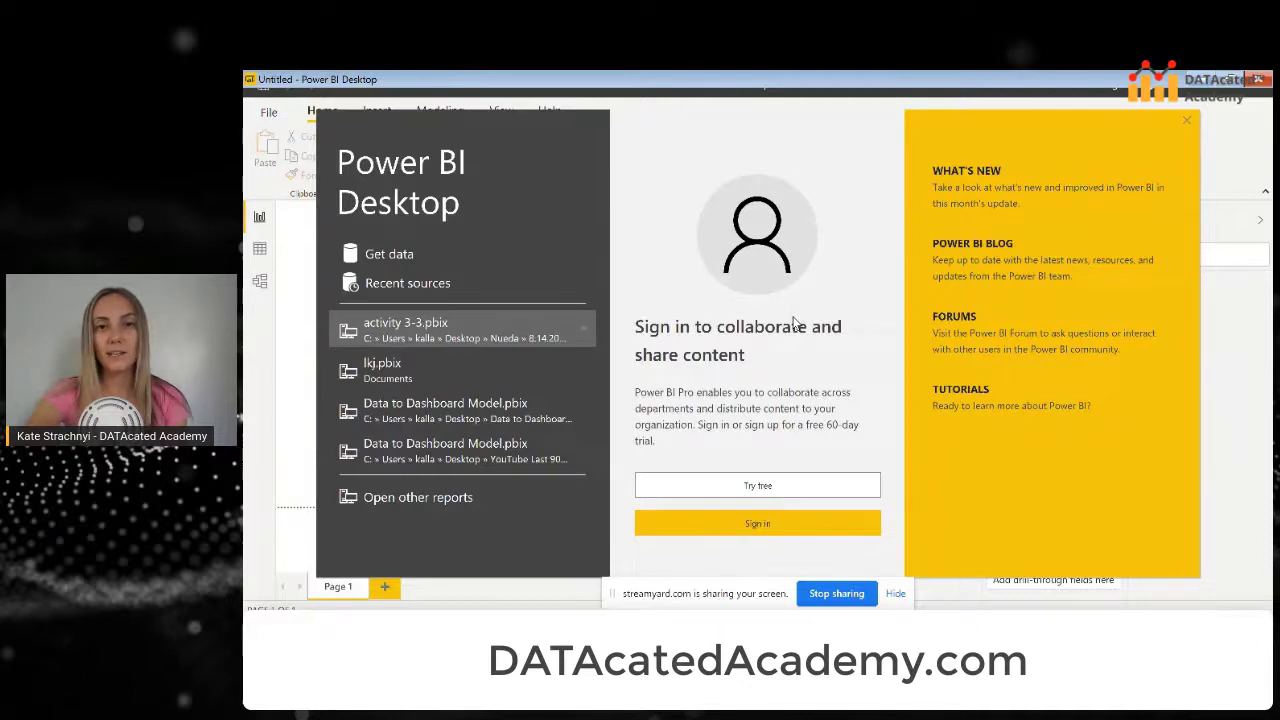
# Step: Dismiss the start screen and start a Text/CSV import to browse for the file
pyautogui.click(384, 255)
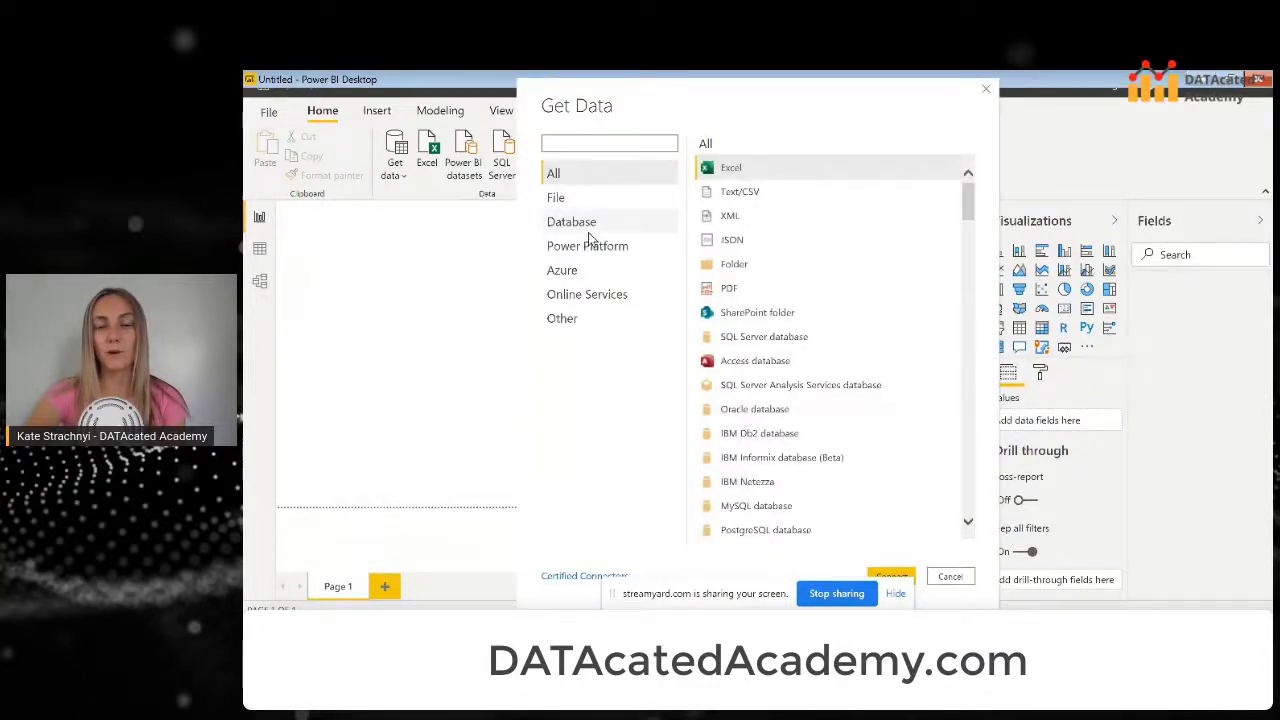
pyautogui.click(745, 195)
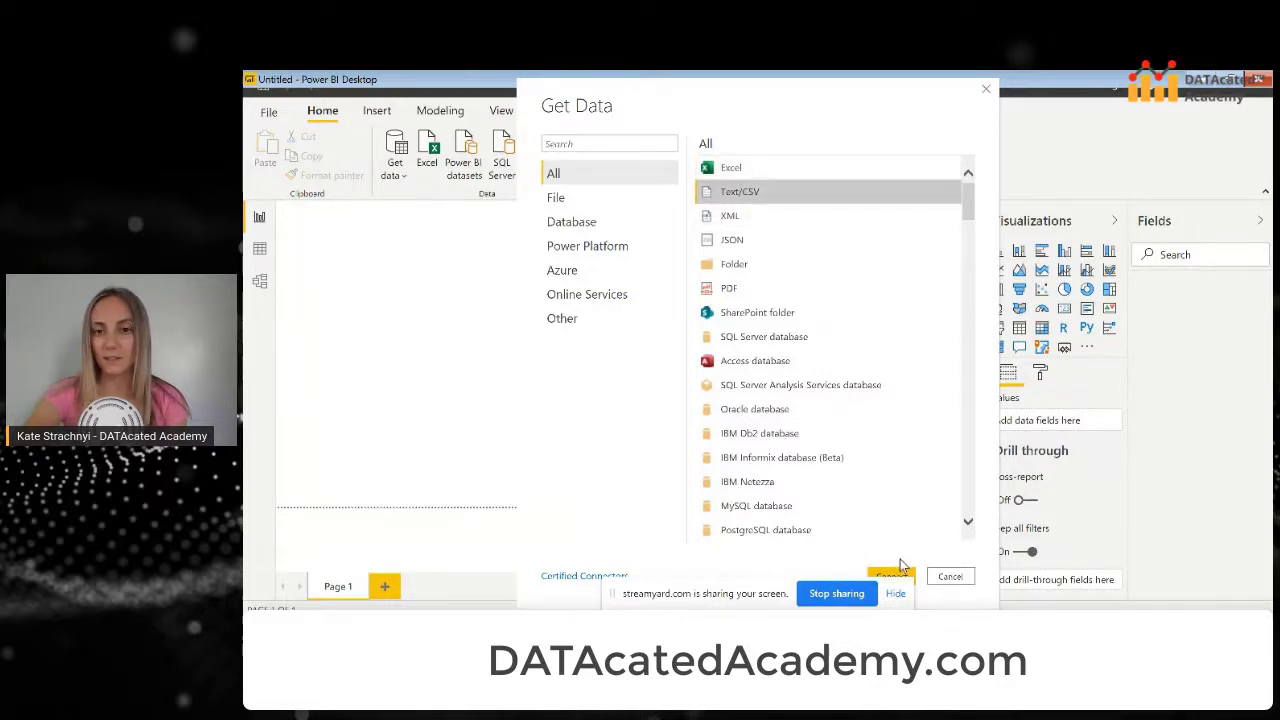
pyautogui.click(896, 594)
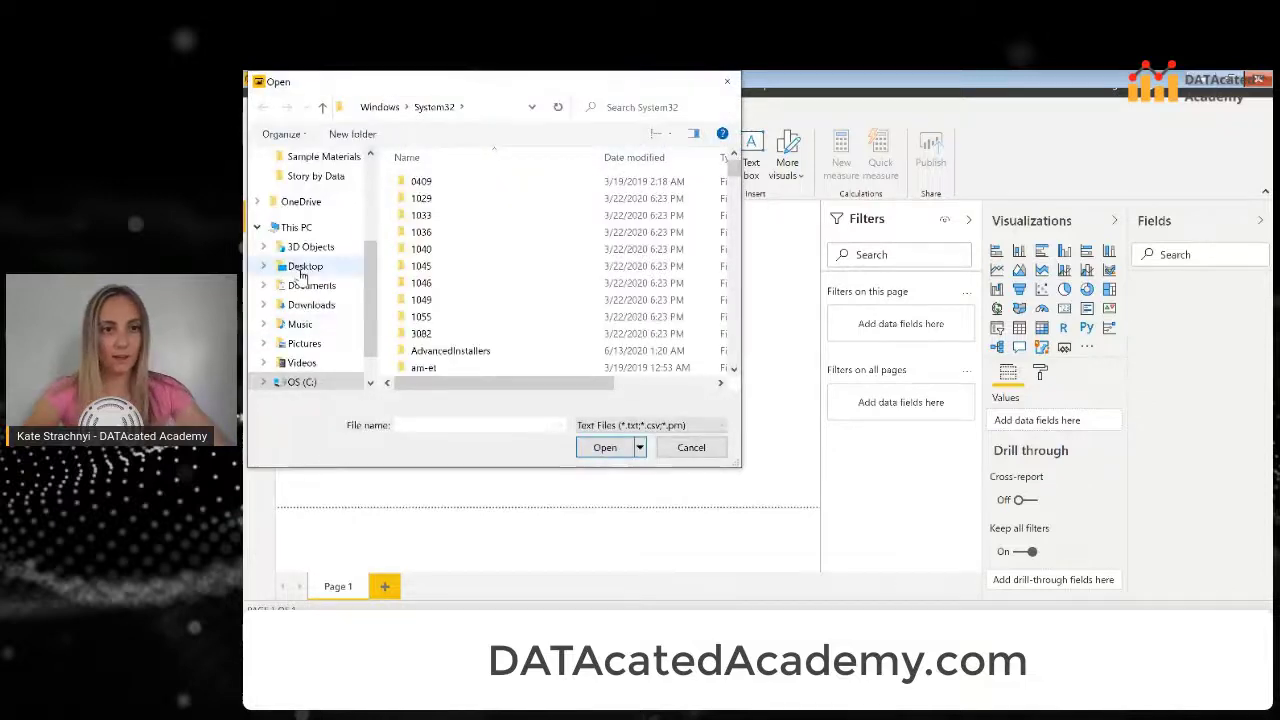
# Step: Open Sample - Superstore.csv from the Desktop folder to preview its rows
pyautogui.click(303, 267)
pyautogui.doubleClick(452, 182)
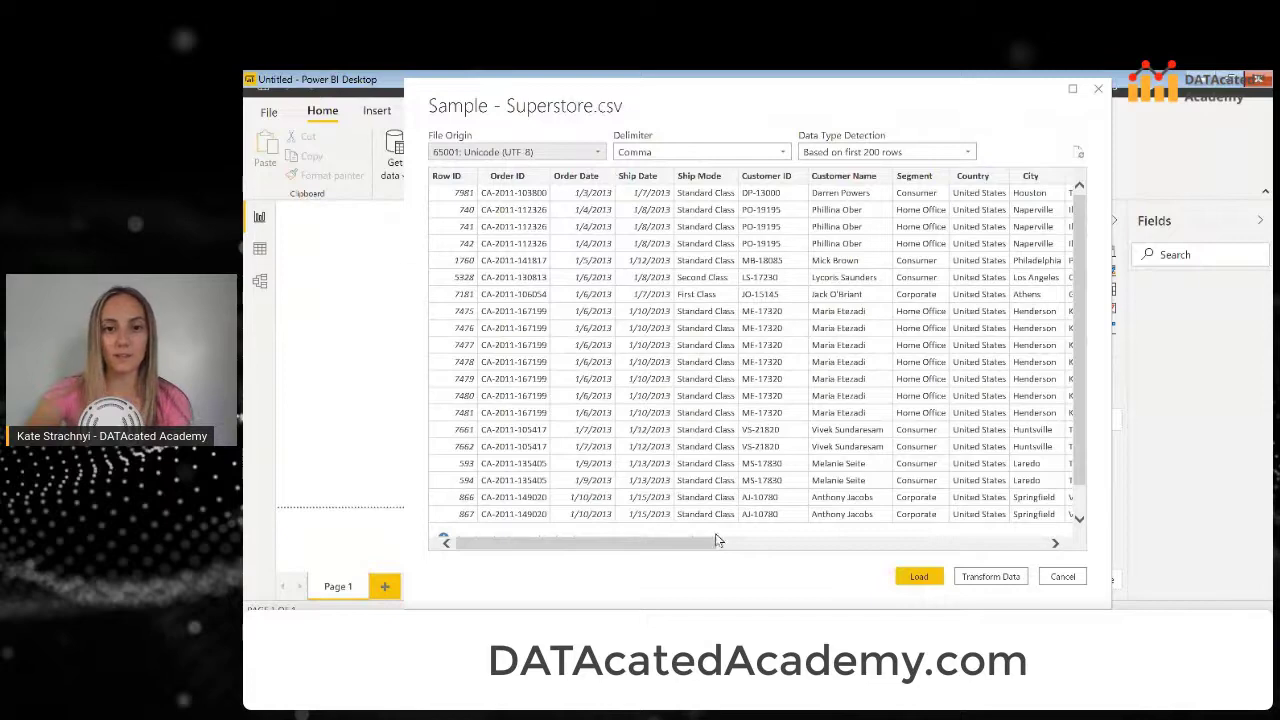
# Step: Scroll through the Superstore preview table and load the data into the report
pyautogui.moveTo(697, 548)
pyautogui.mouseDown()
pyautogui.moveTo(979, 545)
pyautogui.moveTo(961, 556)
pyautogui.mouseUp()
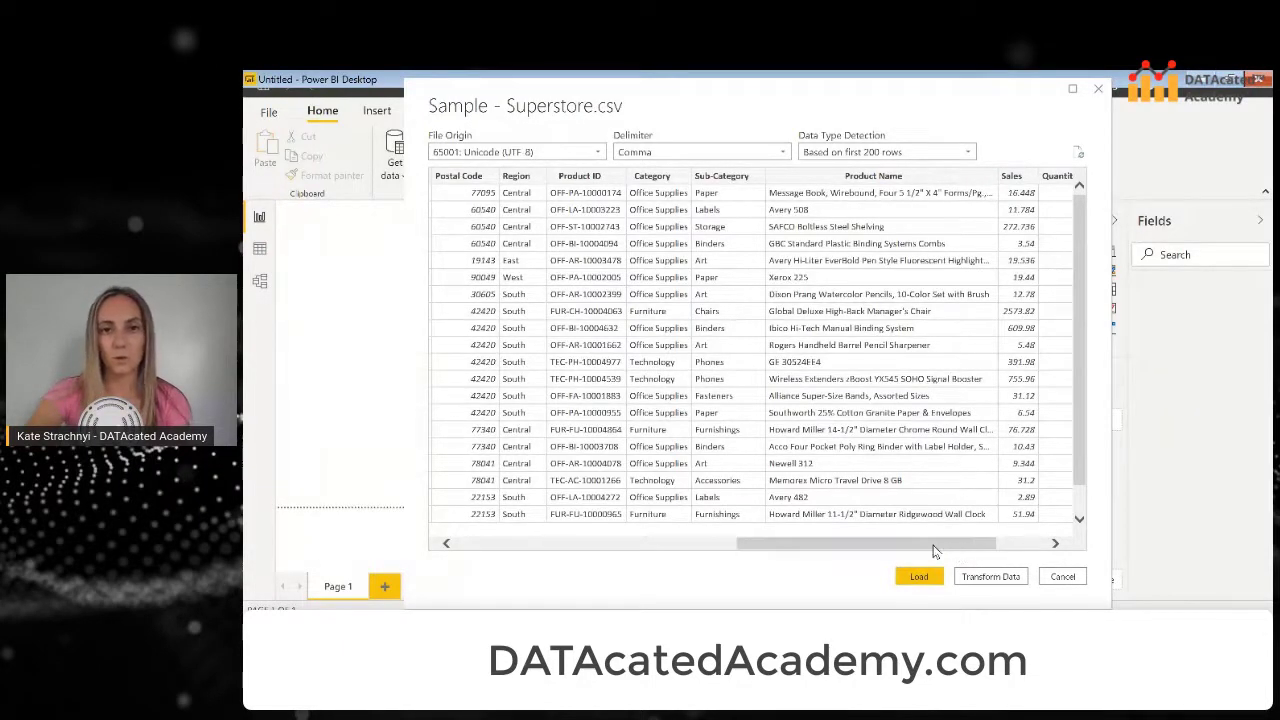
pyautogui.moveTo(903, 546); pyautogui.dragTo(815, 541)
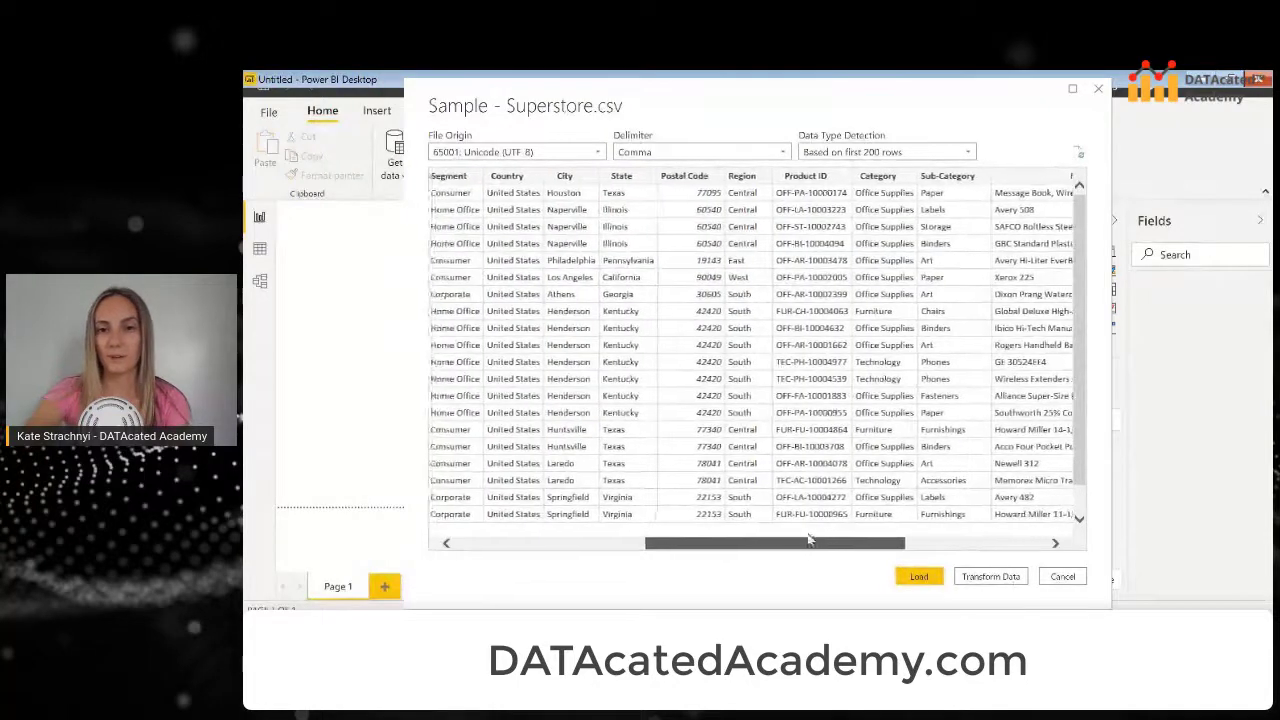
pyautogui.moveTo(815, 541); pyautogui.dragTo(612, 535)
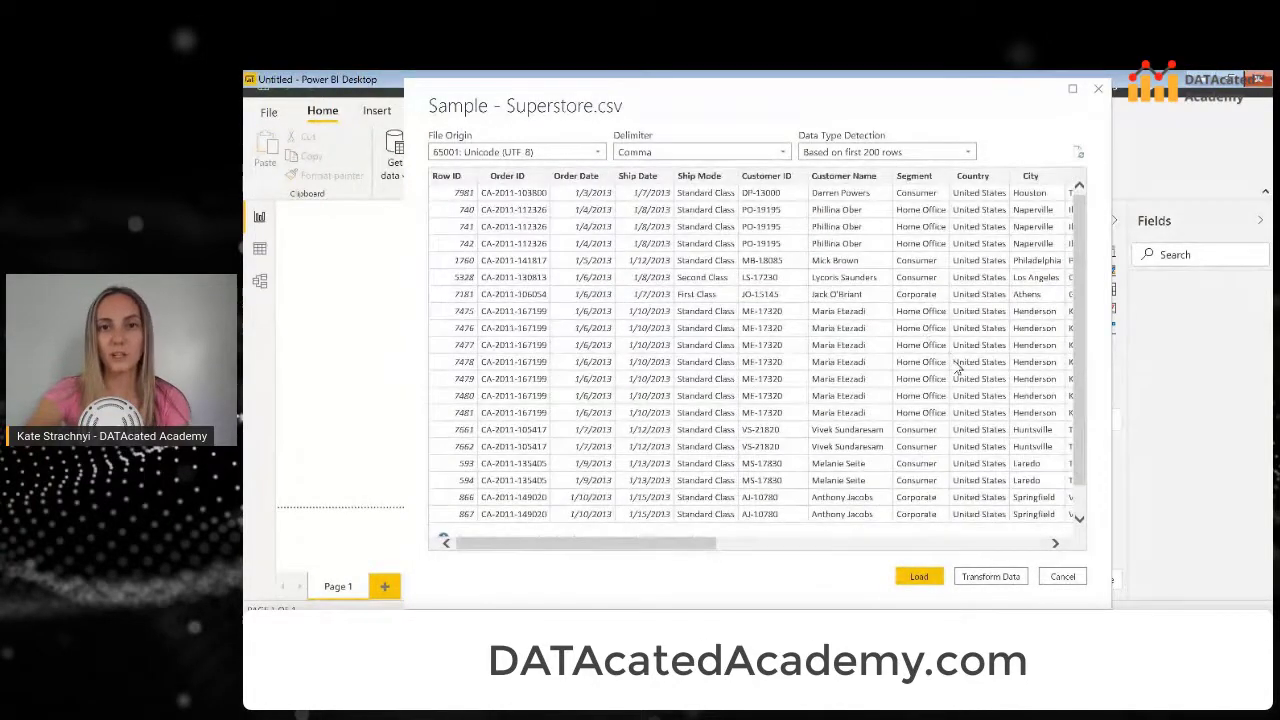
pyautogui.click(920, 578)
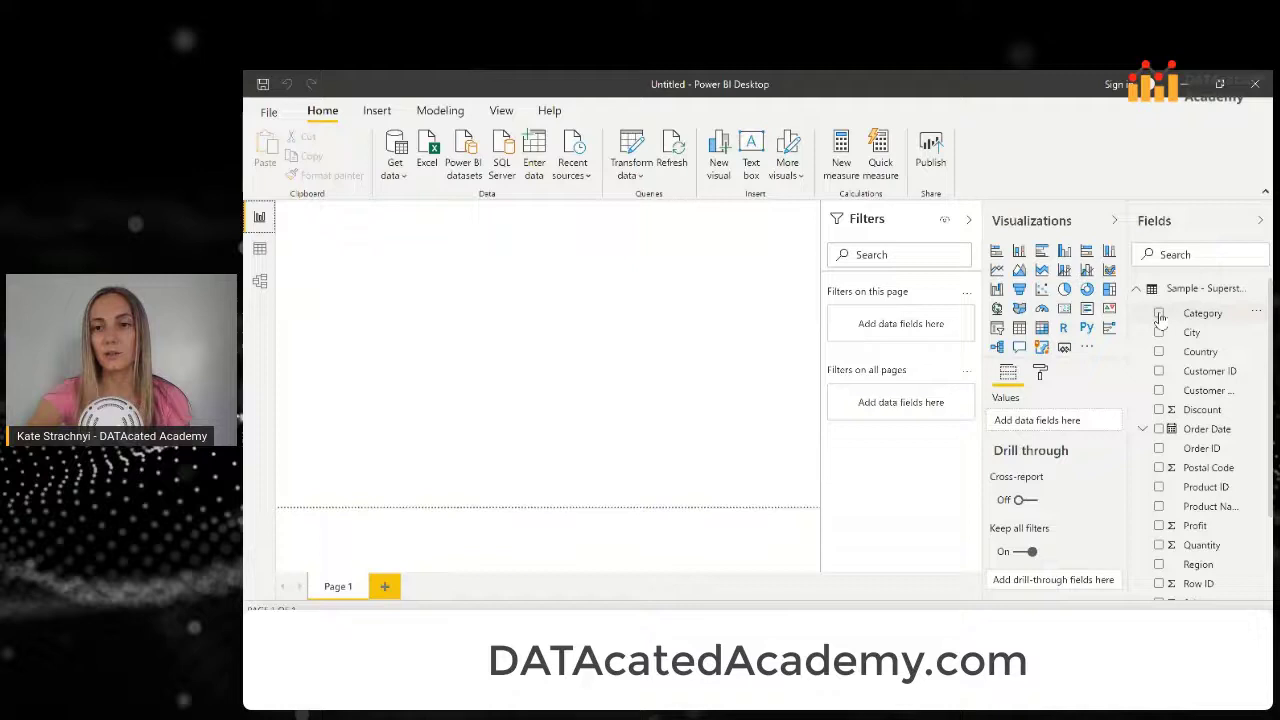
# Step: Build a table visual of Category with summed Sales and enlarge it on the page
pyautogui.click(1159, 313)
pyautogui.click(1172, 256)
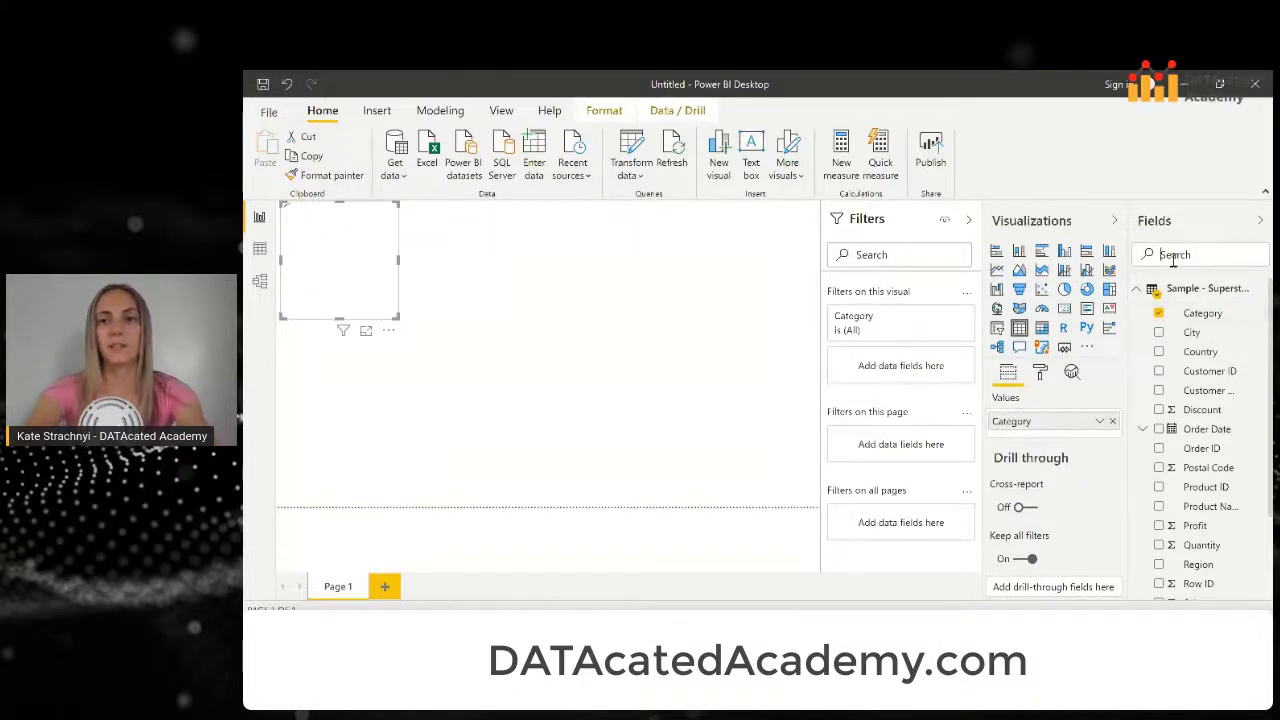
pyautogui.write('sales')
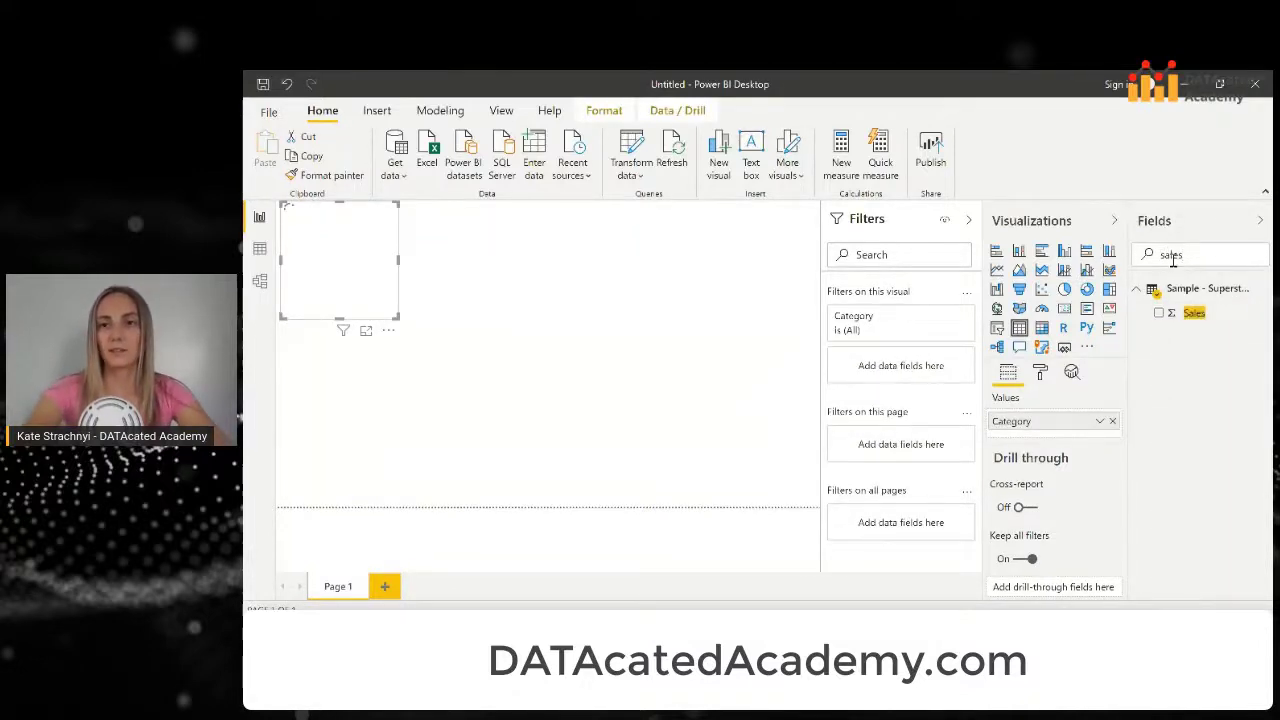
pyautogui.click(1158, 314)
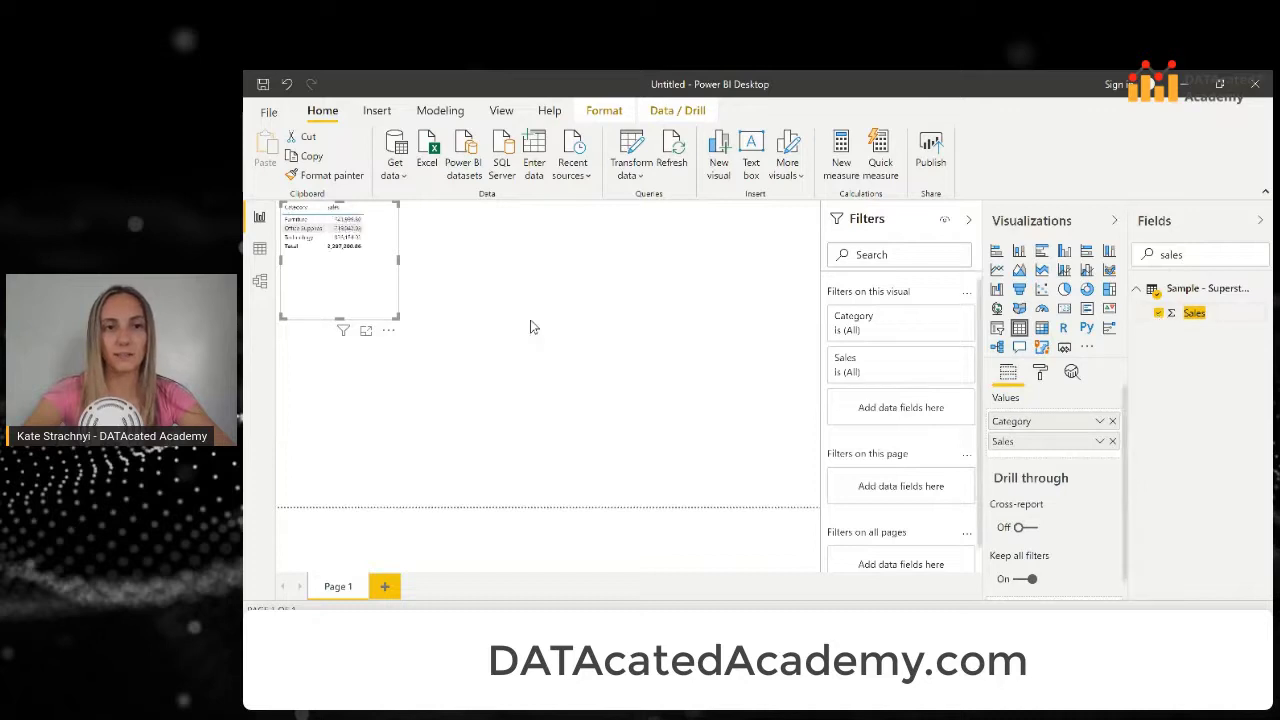
pyautogui.moveTo(395, 318); pyautogui.dragTo(549, 368)
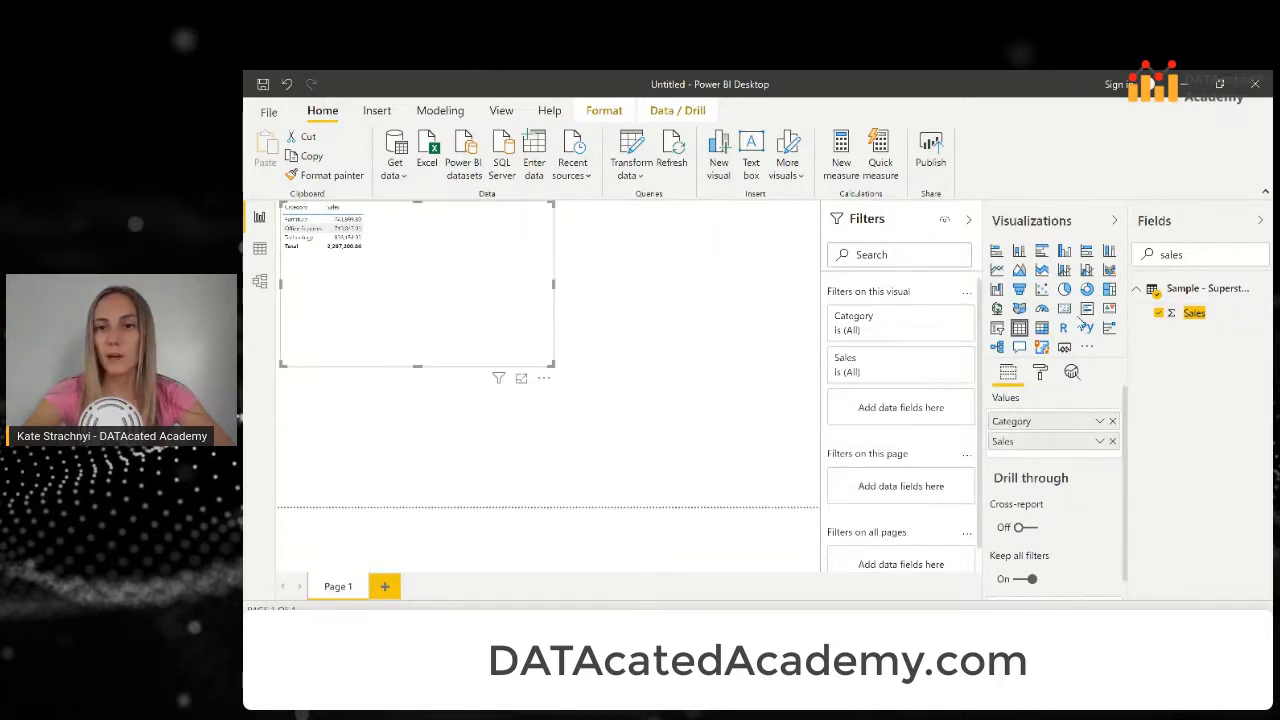
# Step: Convert the Category/Sales table to a column chart, then horizontal bars, and enlarge it
pyautogui.click(1065, 252)
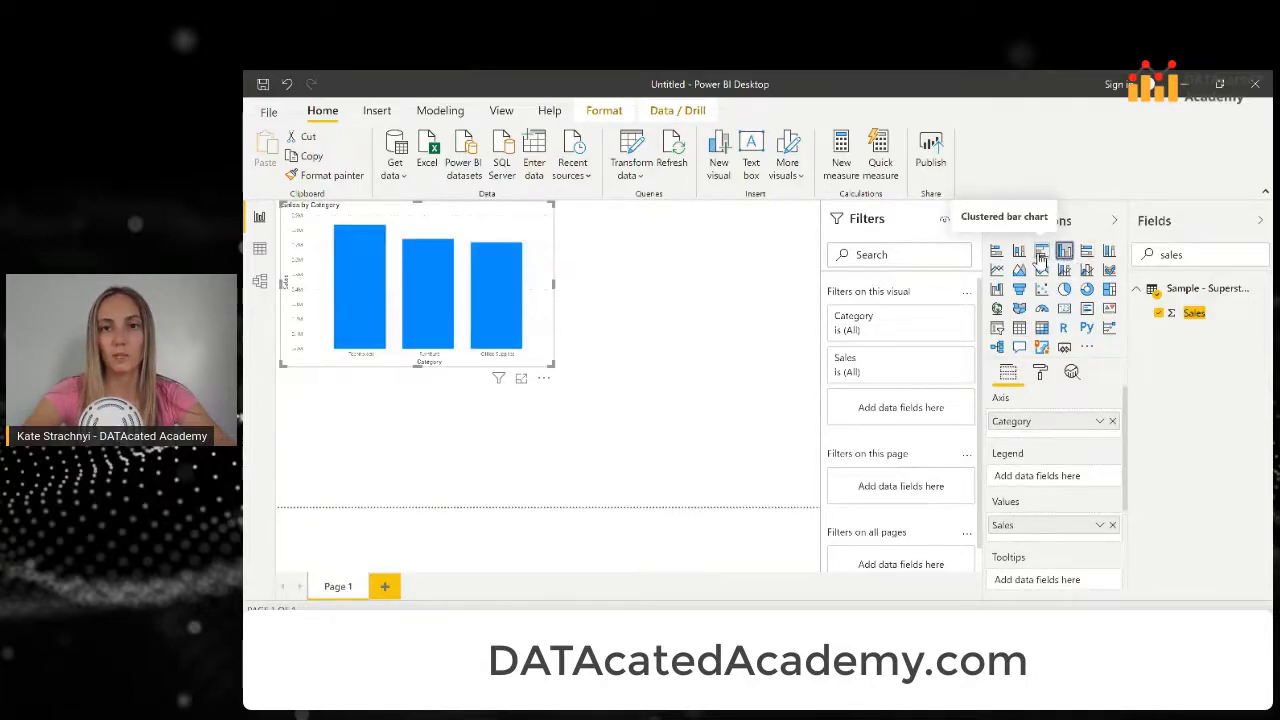
pyautogui.click(996, 252)
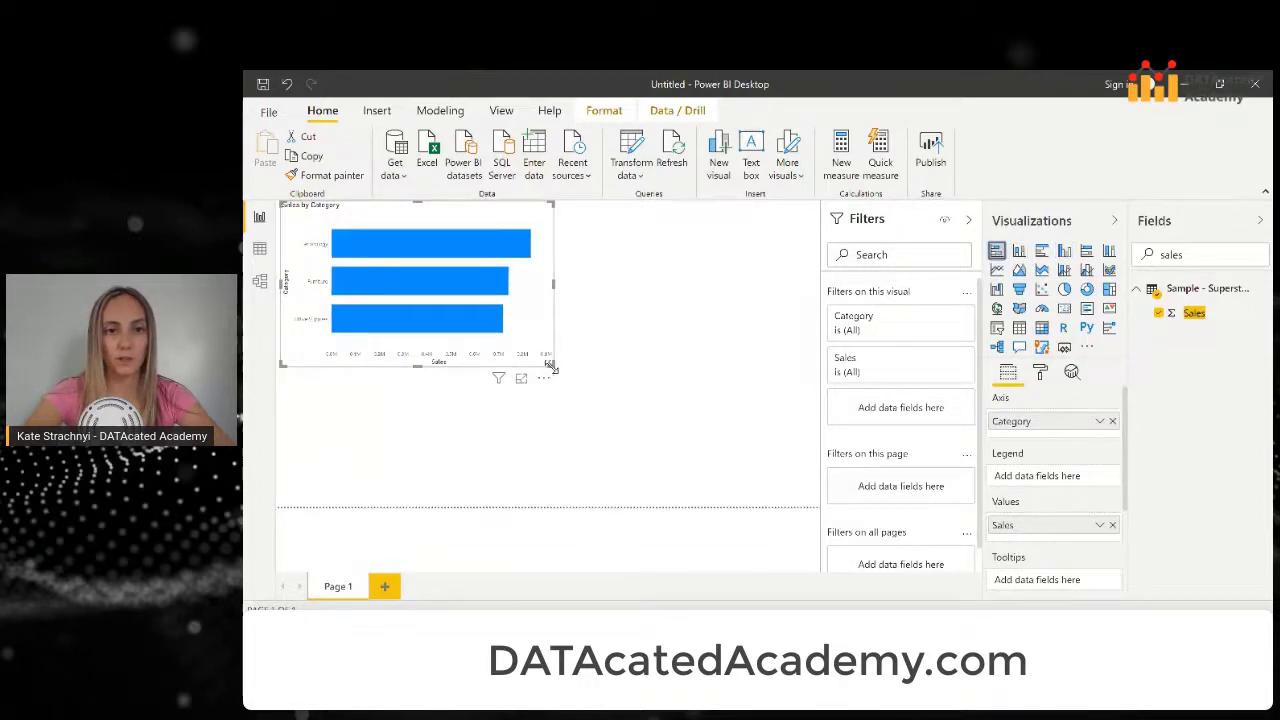
pyautogui.moveTo(553, 365); pyautogui.dragTo(645, 437)
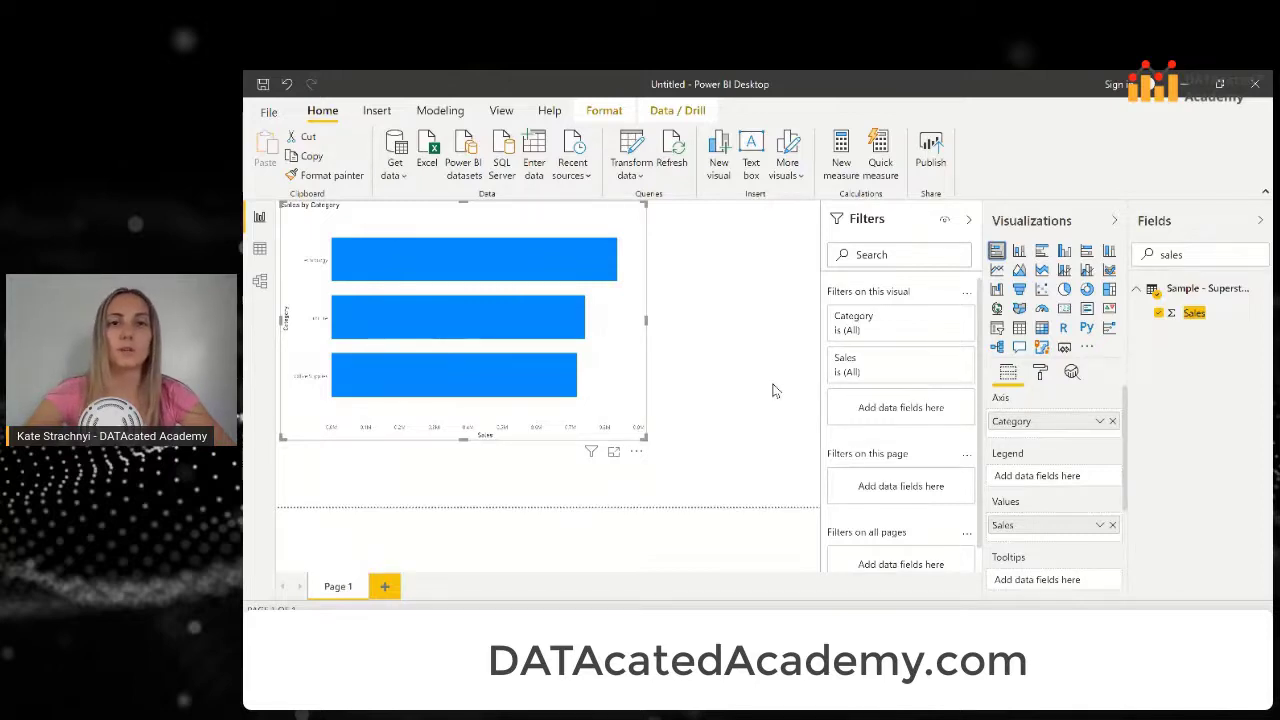
# Step: Try donut and pie chart types, settling on a donut chart
pyautogui.click(1090, 290)
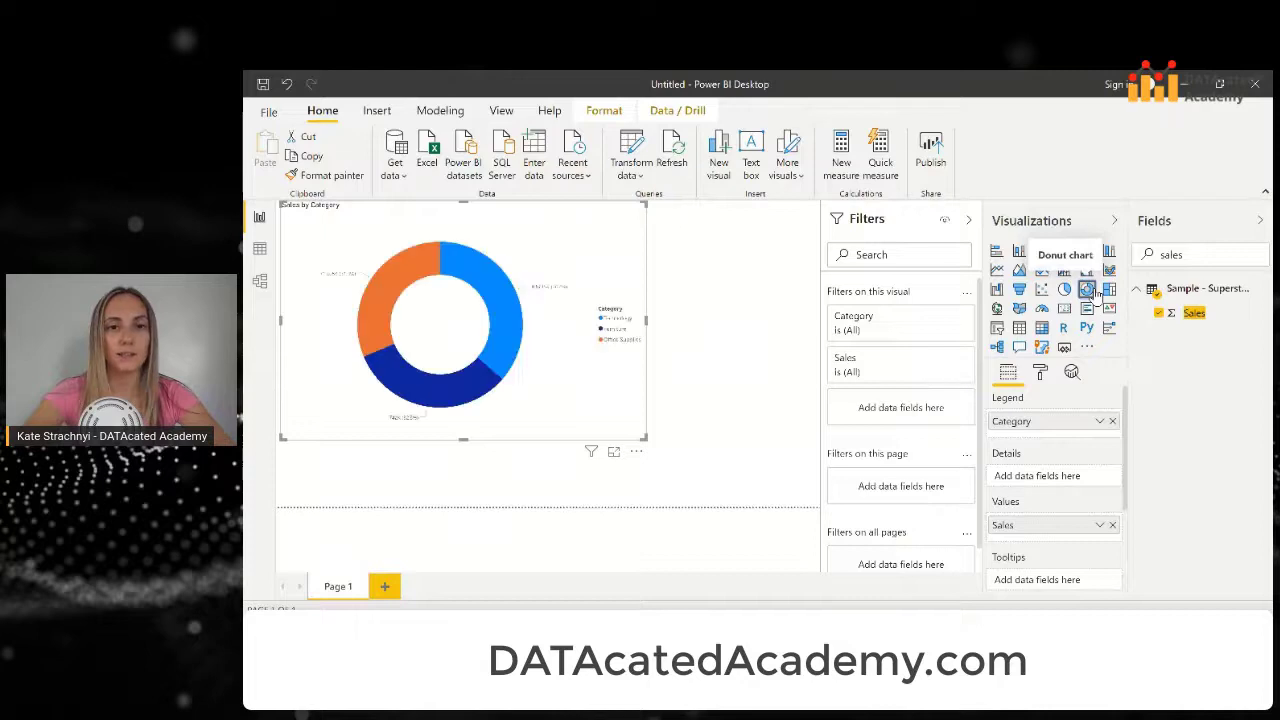
pyautogui.click(1065, 291)
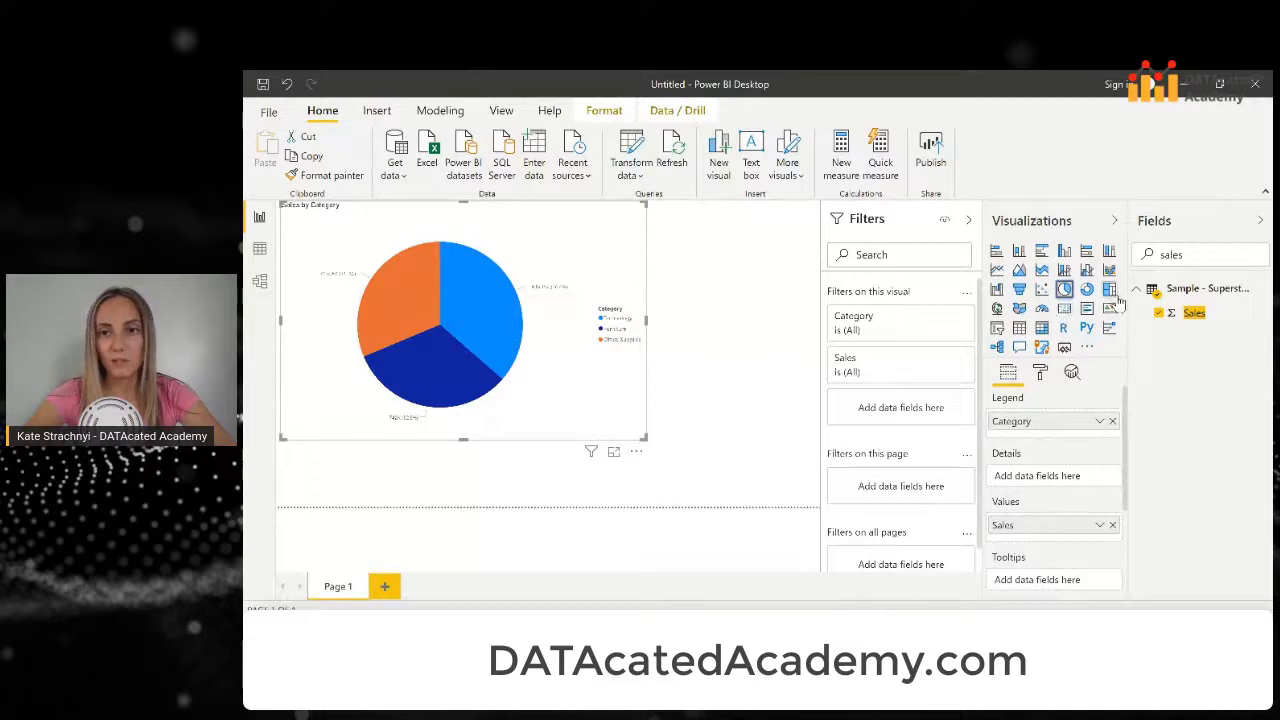
pyautogui.click(1087, 290)
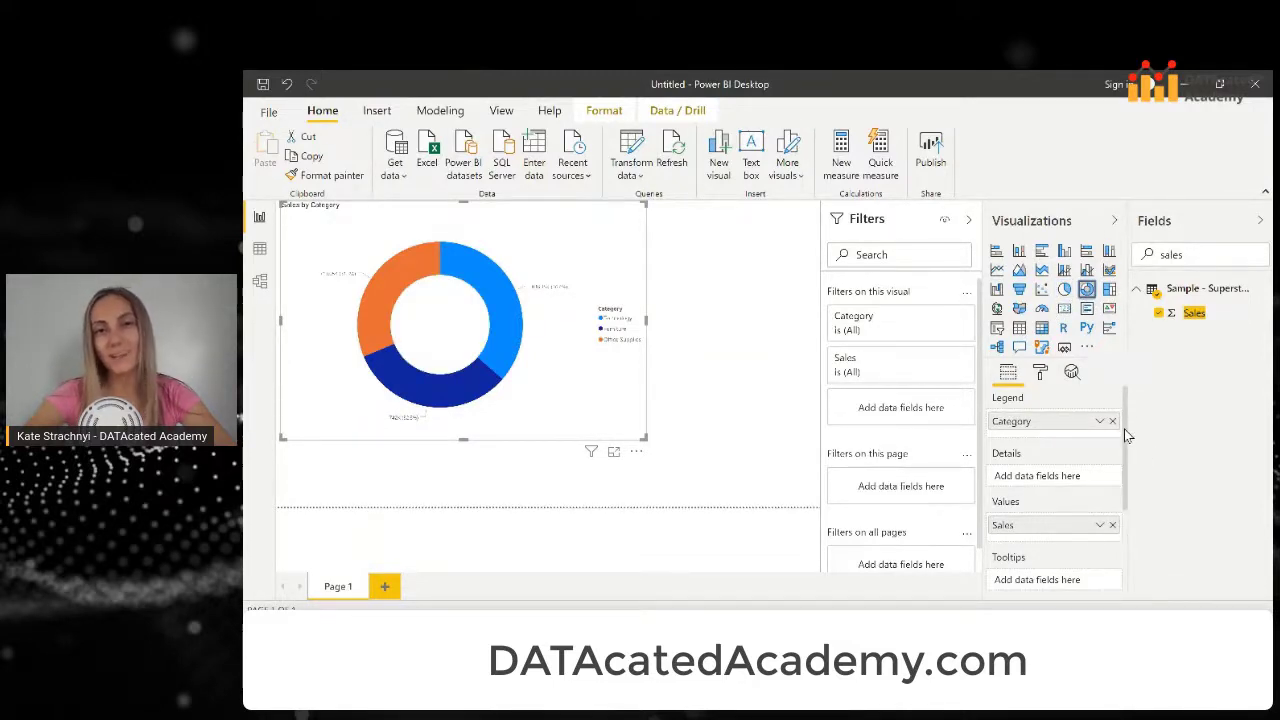
pyautogui.moveTo(1125, 434); pyautogui.dragTo(1128, 477)
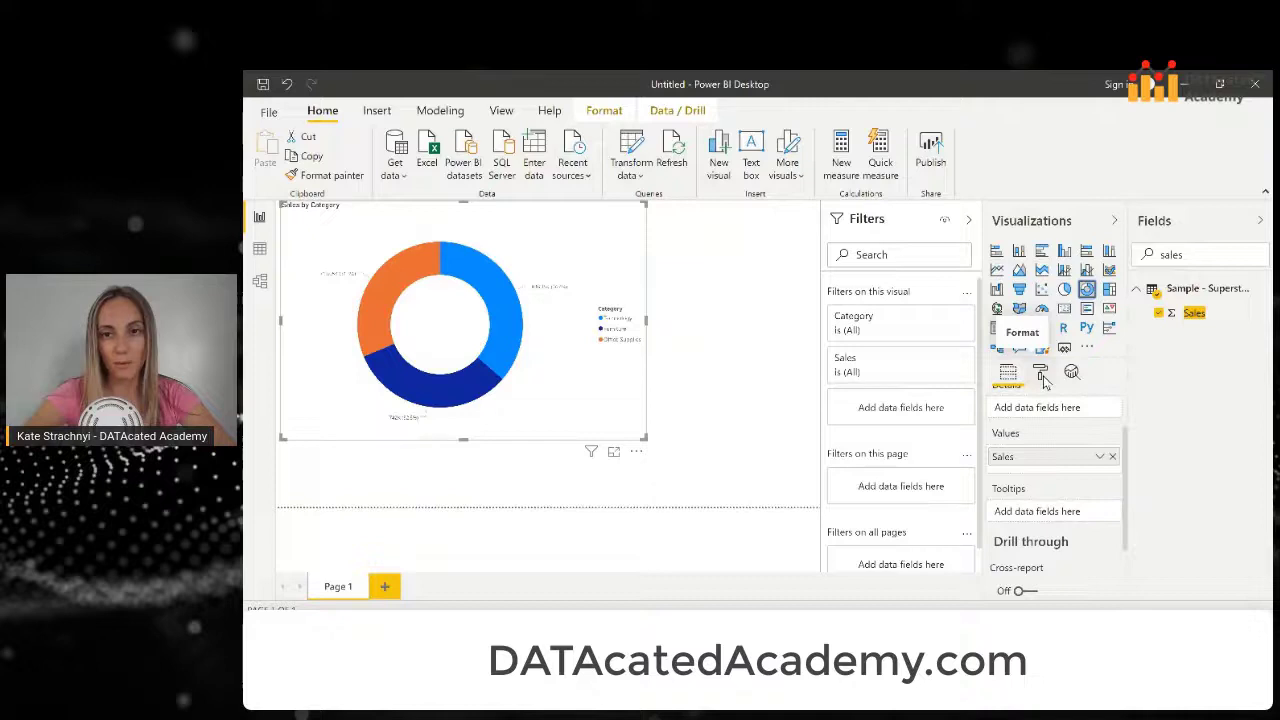
# Step: In the Format pane's Legend settings, change the legend name from 'Category' to 'Categories'
pyautogui.click(1040, 373)
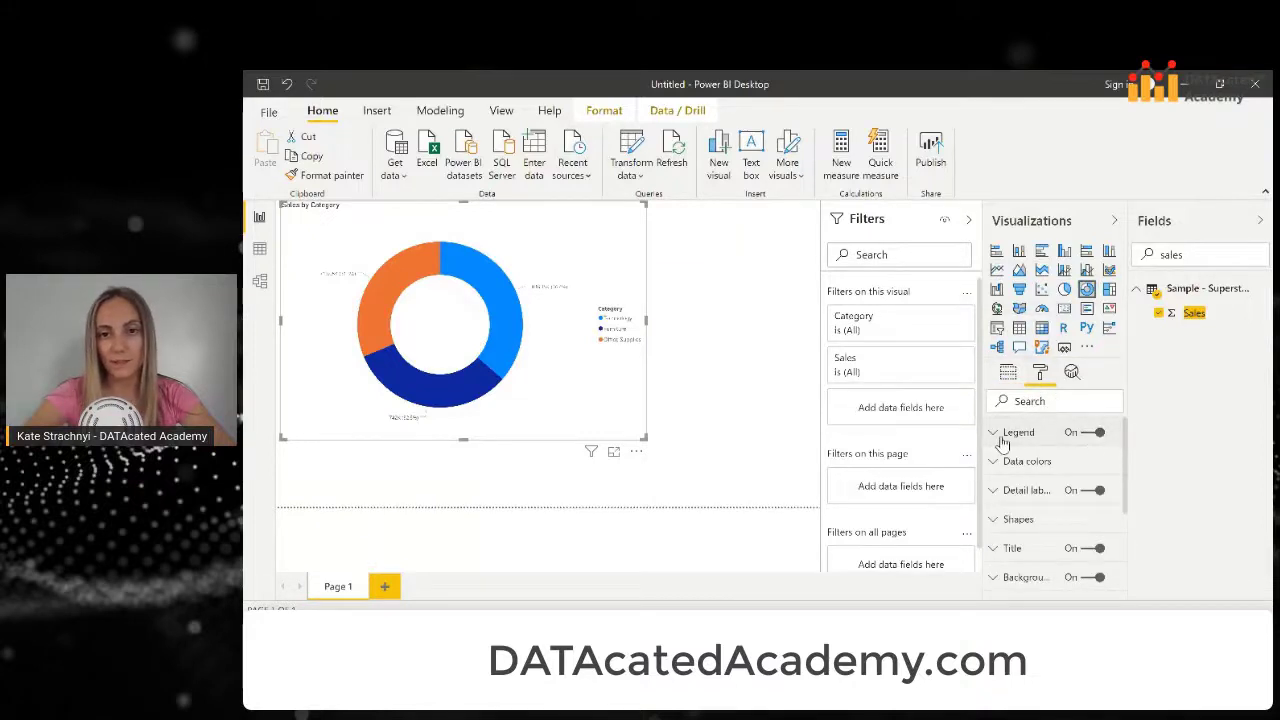
pyautogui.click(1003, 438)
pyautogui.click(1088, 434)
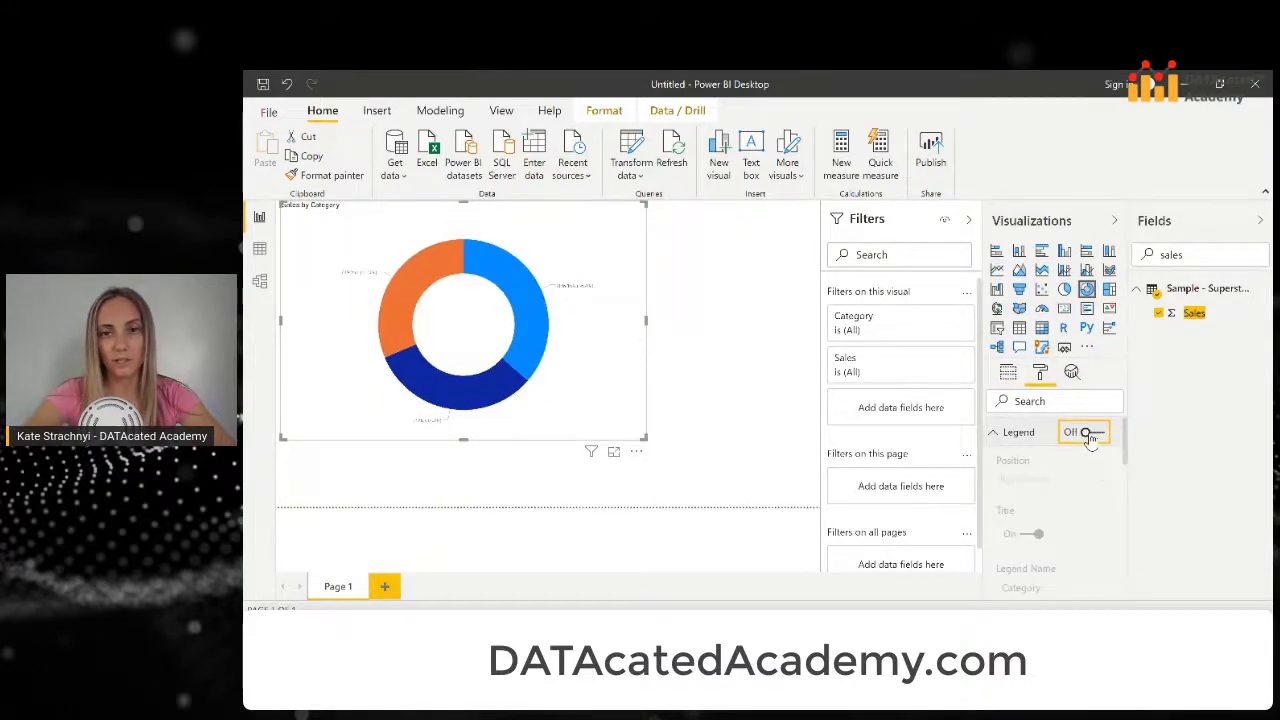
pyautogui.click(1088, 434)
pyautogui.scroll(-3, 1125, 431)
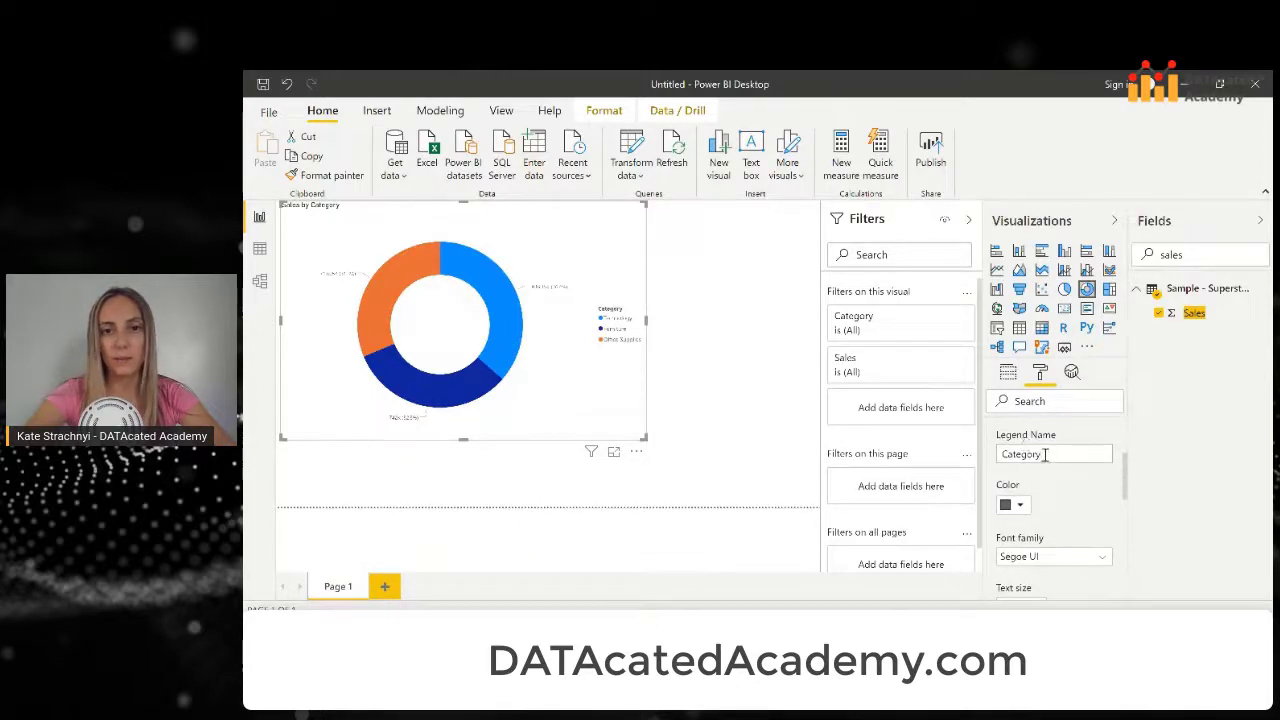
pyautogui.click(1045, 455)
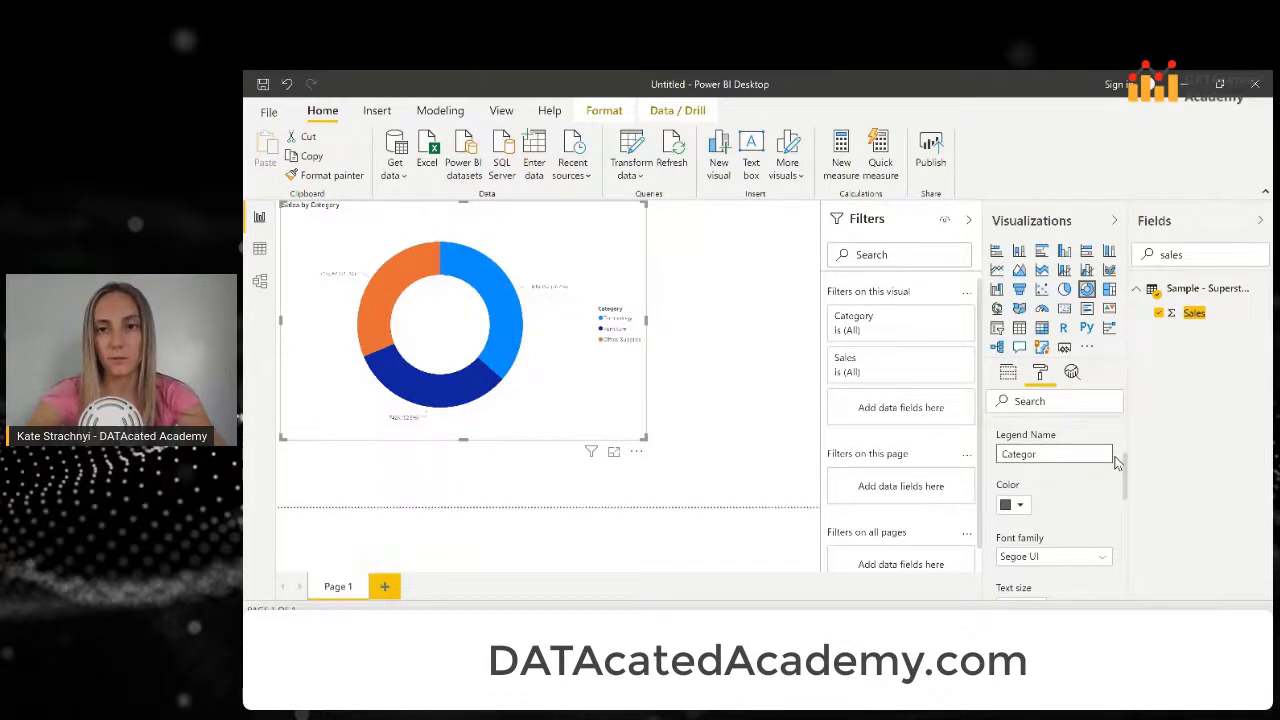
pyautogui.write('ies')
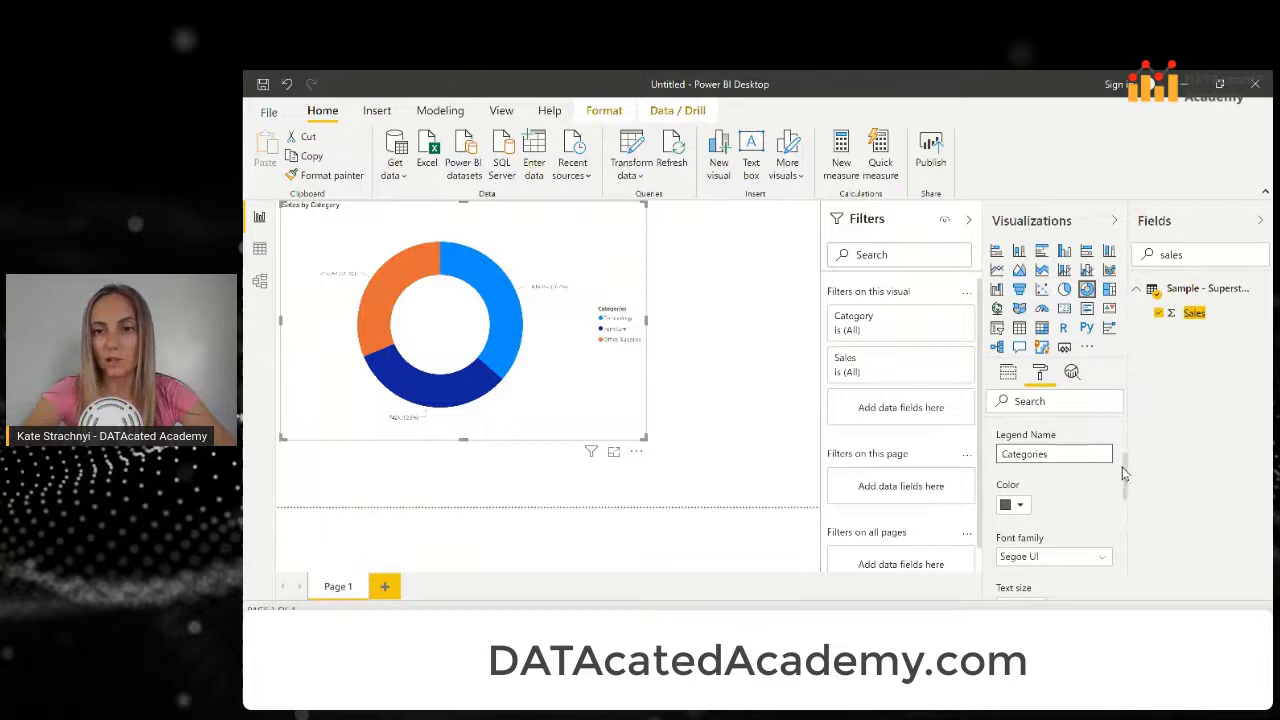
pyautogui.click(1130, 501)
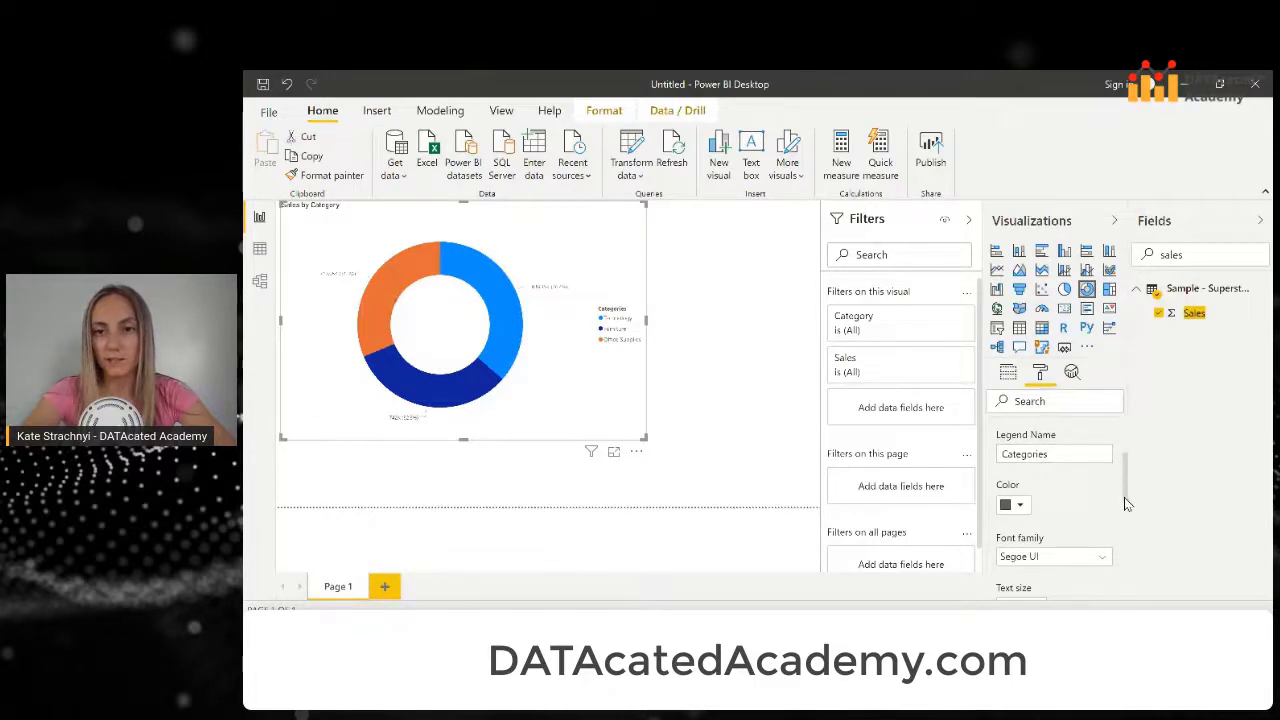
pyautogui.moveTo(1120, 461); pyautogui.dragTo(1128, 514)
# Step: In Data colors, make Office Supplies grey and Technology magenta, keeping Furniture dark blue
pyautogui.click(1017, 470)
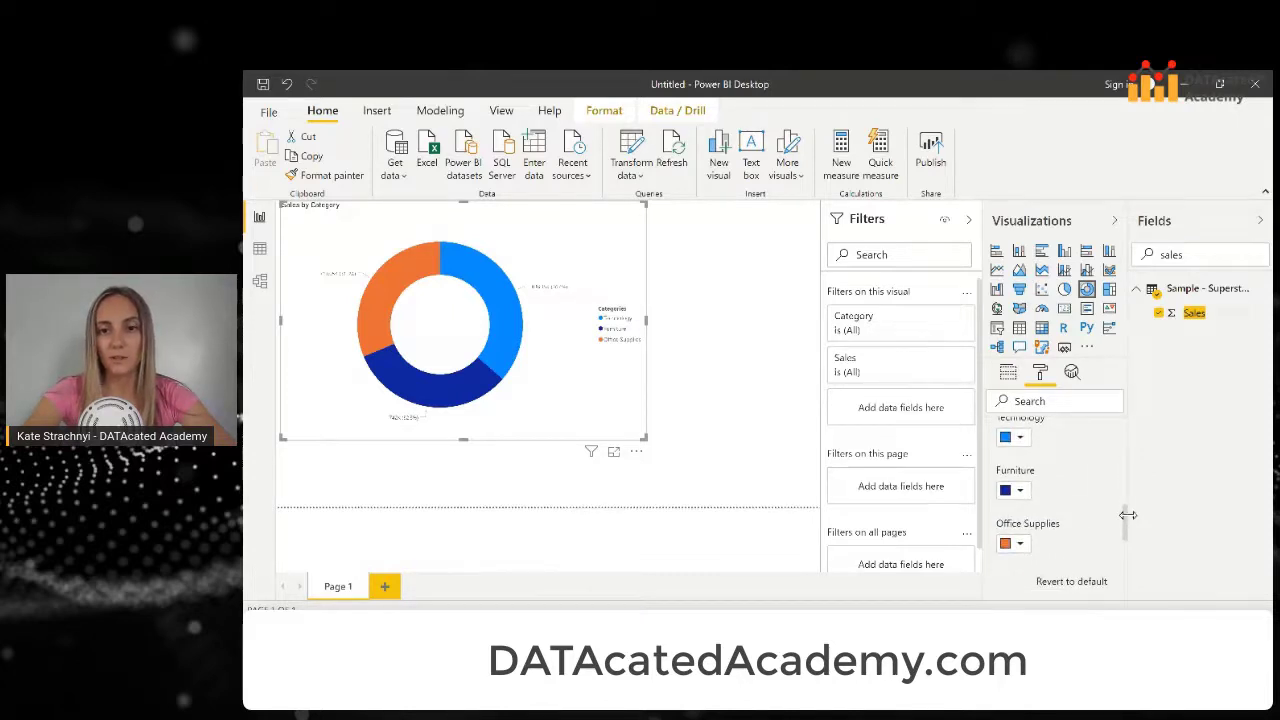
pyautogui.click(1016, 546)
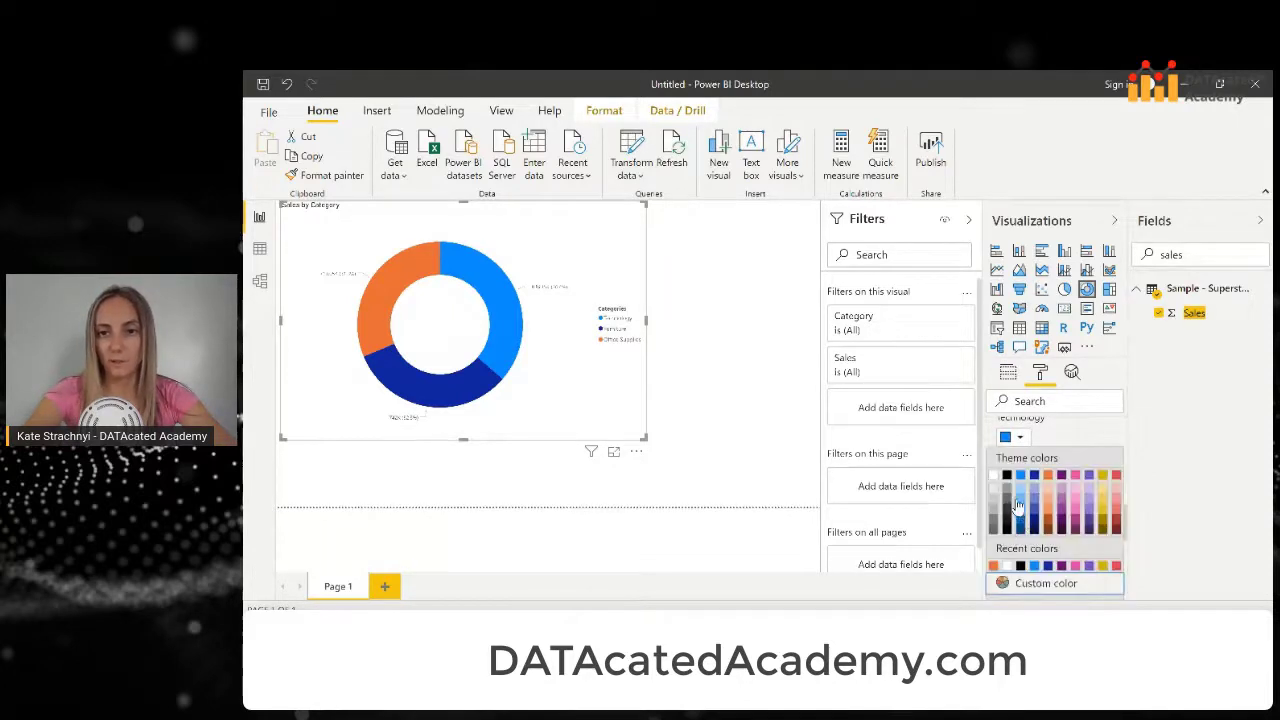
pyautogui.click(1005, 492)
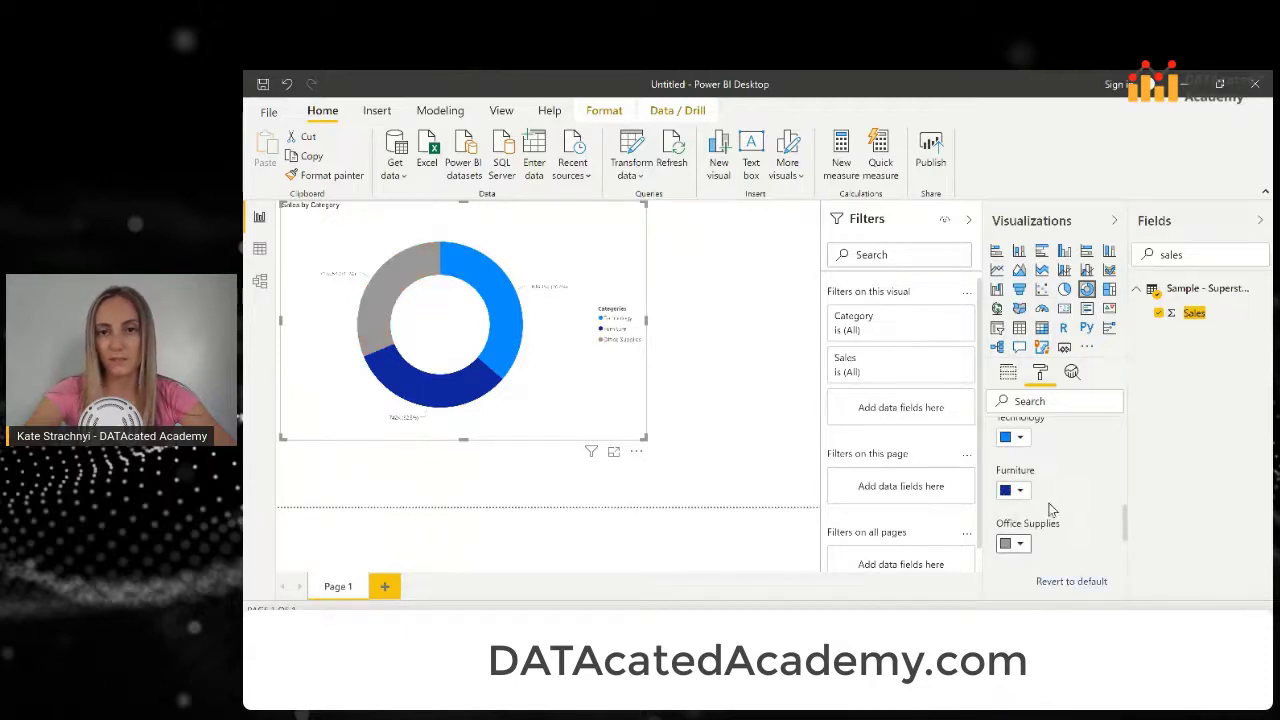
pyautogui.click(1021, 440)
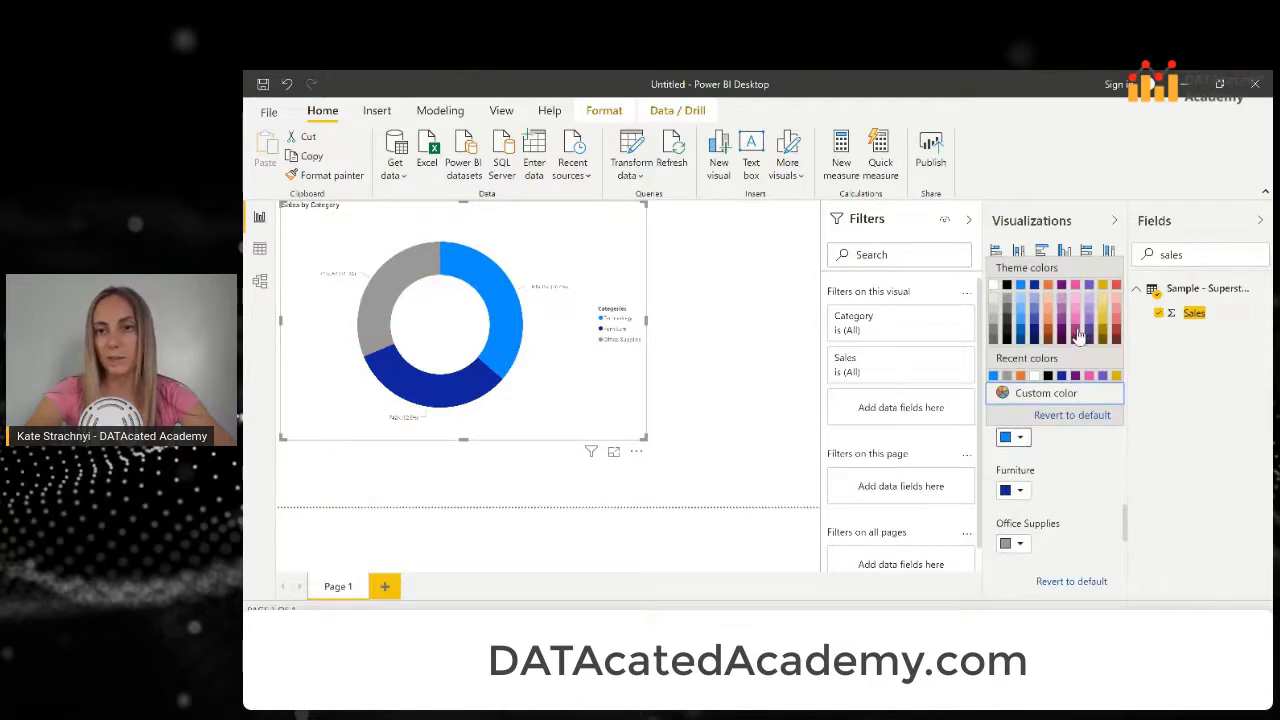
pyautogui.click(1077, 337)
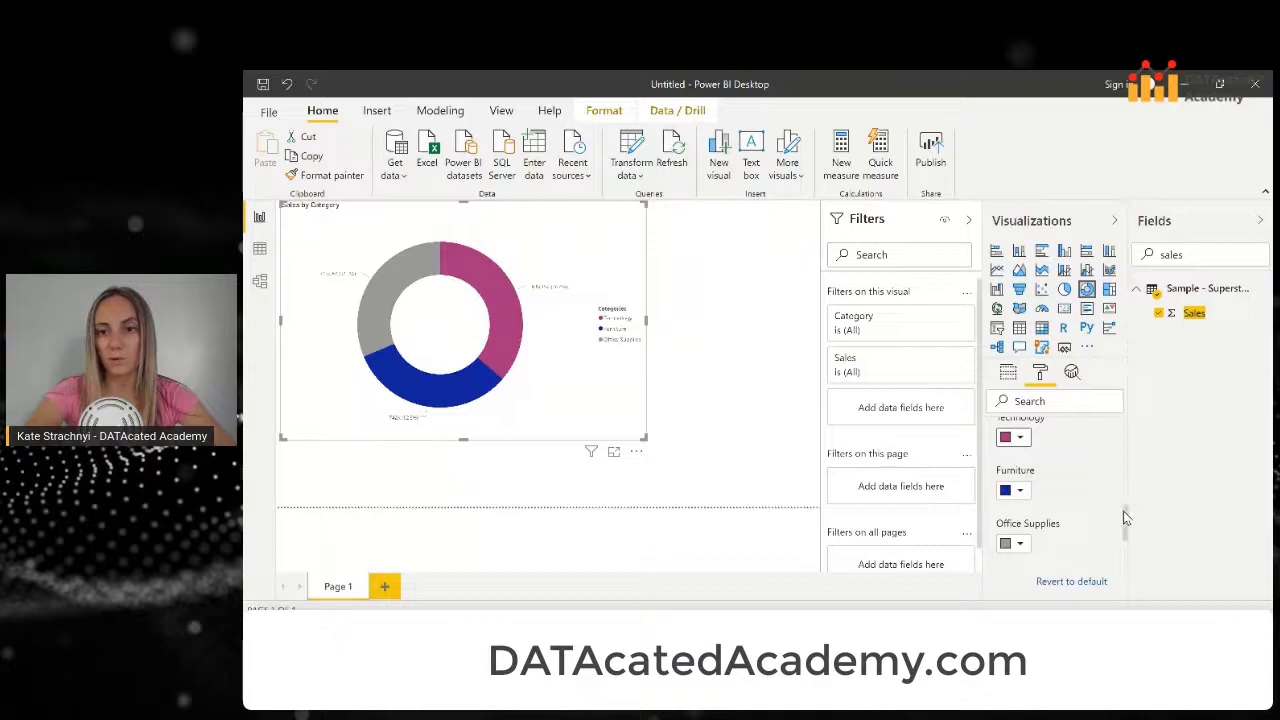
pyautogui.moveTo(1125, 513); pyautogui.dragTo(1125, 543)
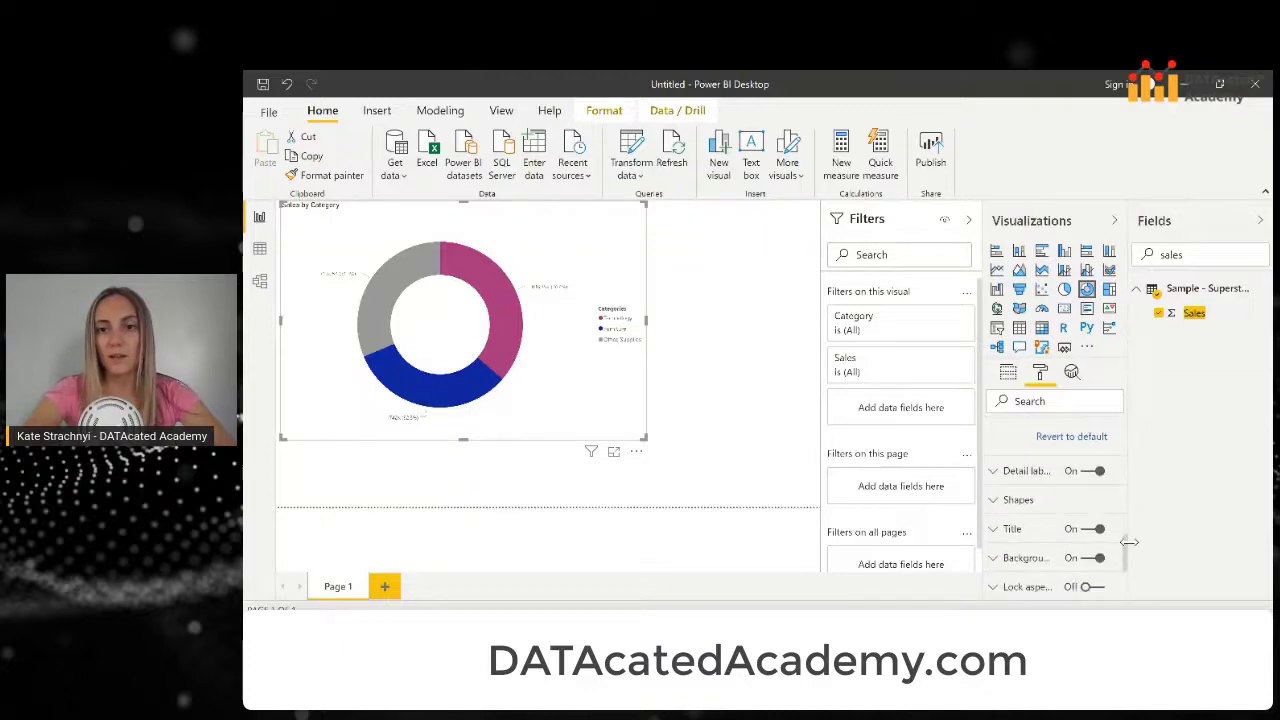
pyautogui.click(1022, 476)
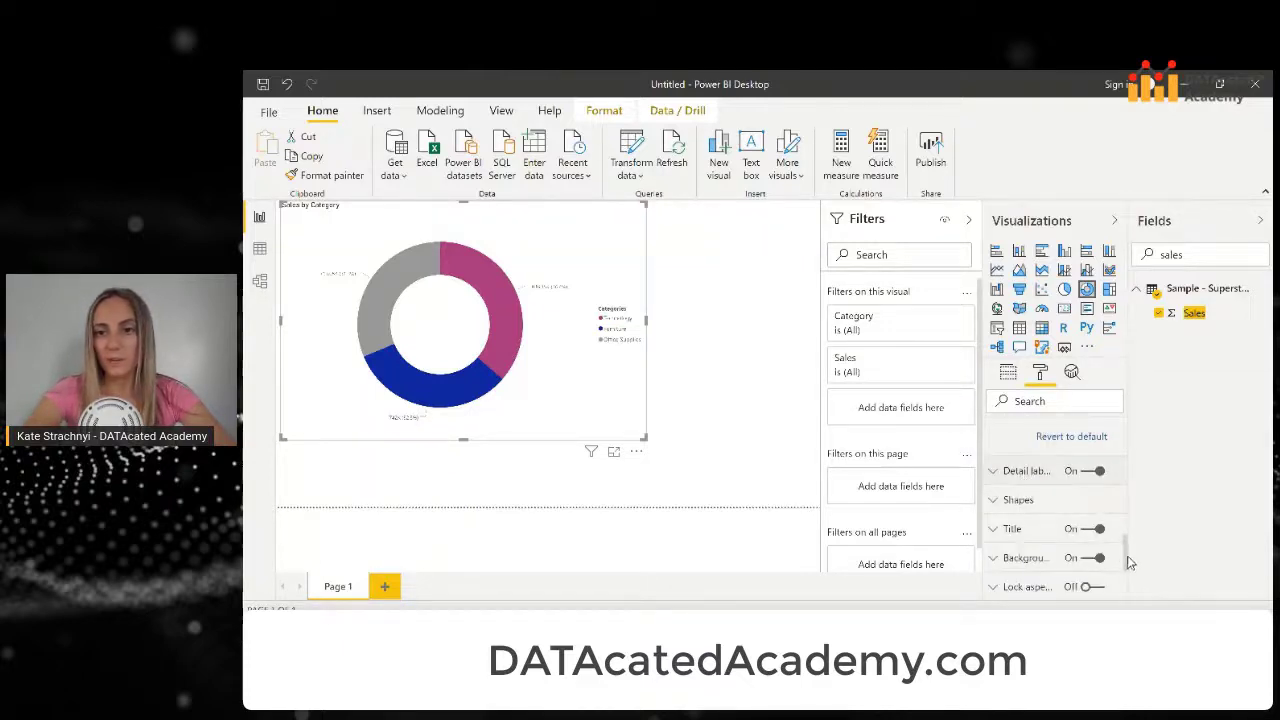
pyautogui.moveTo(1128, 560); pyautogui.dragTo(1136, 600)
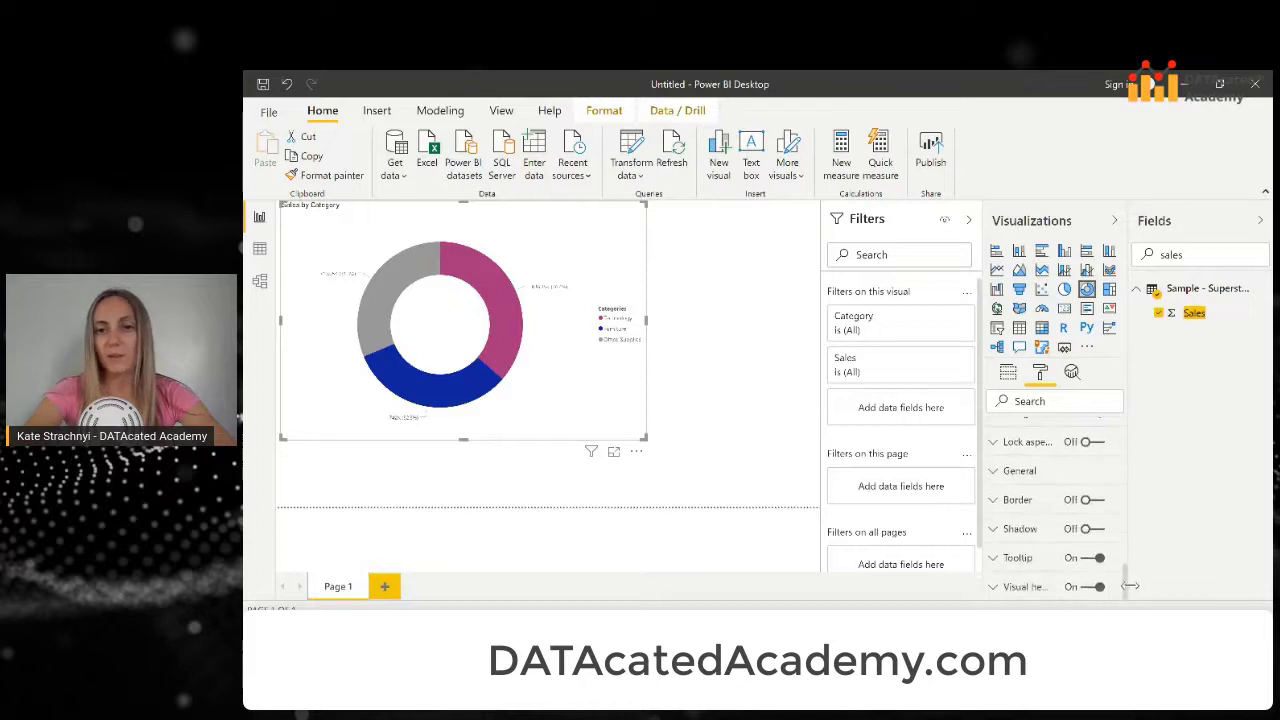